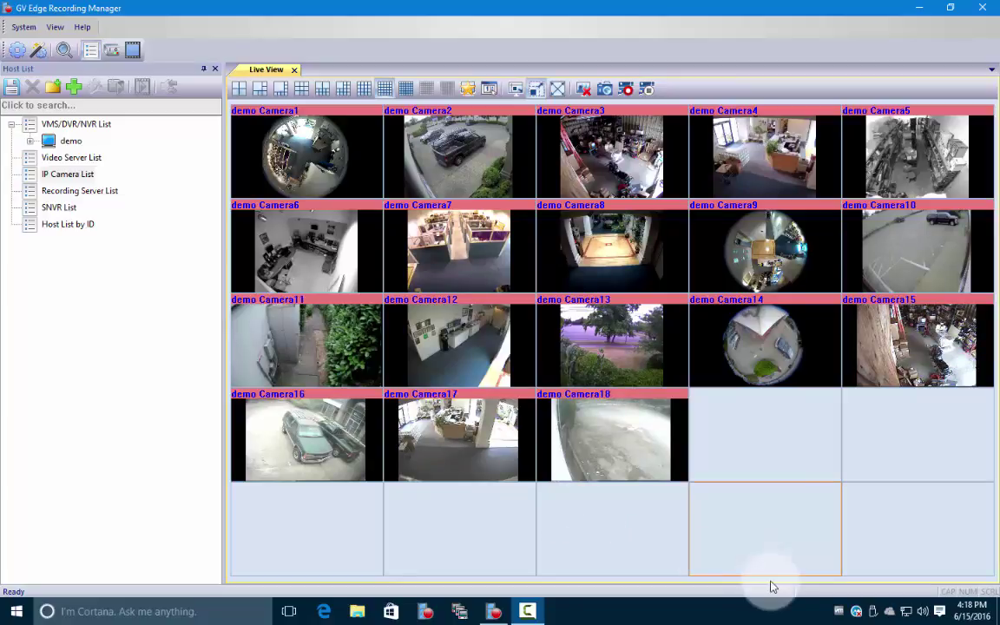
- Toggle demo Camera1 between full Live View and the grid, leaving it enlarged
double_click(336, 166)
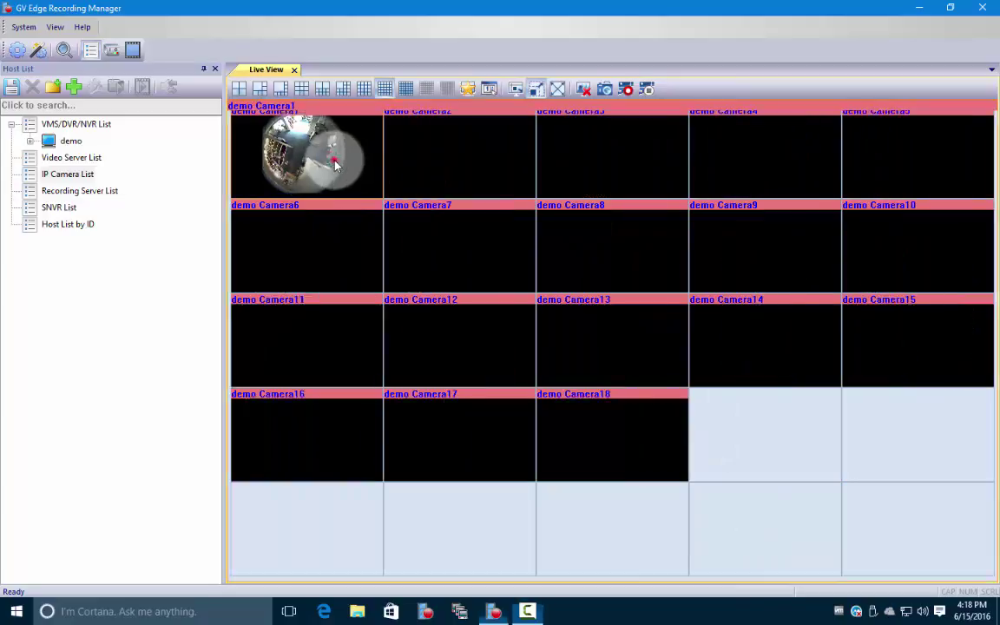
double_click(336, 165)
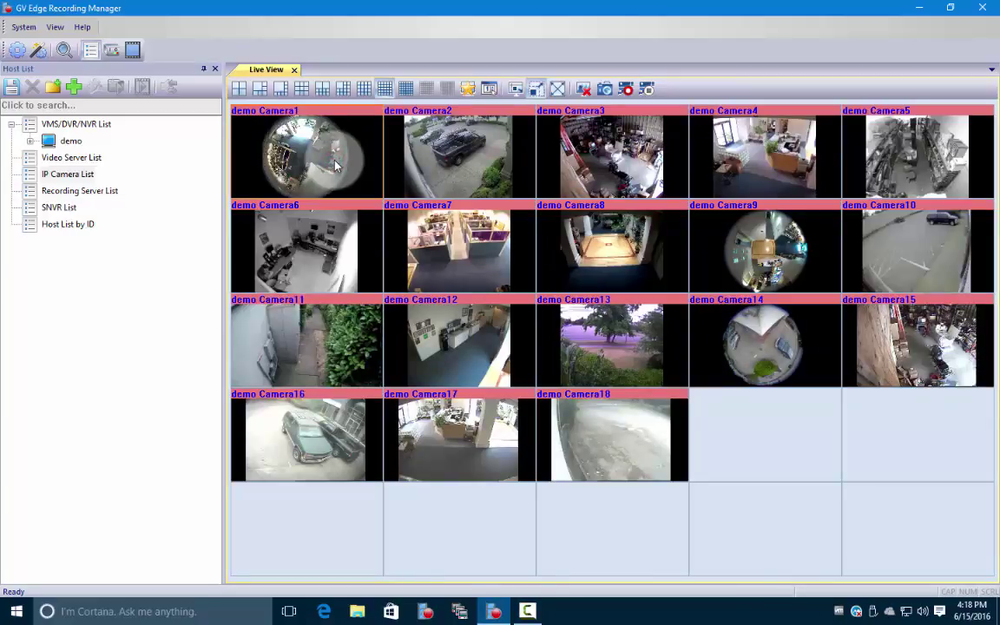
right_click(336, 166)
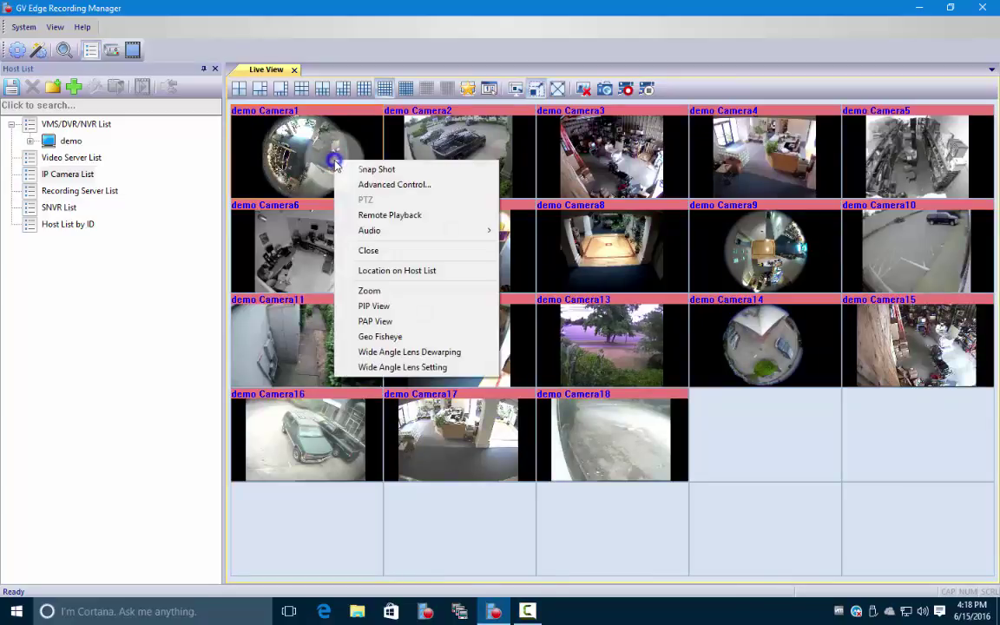
click(367, 291)
double_click(386, 275)
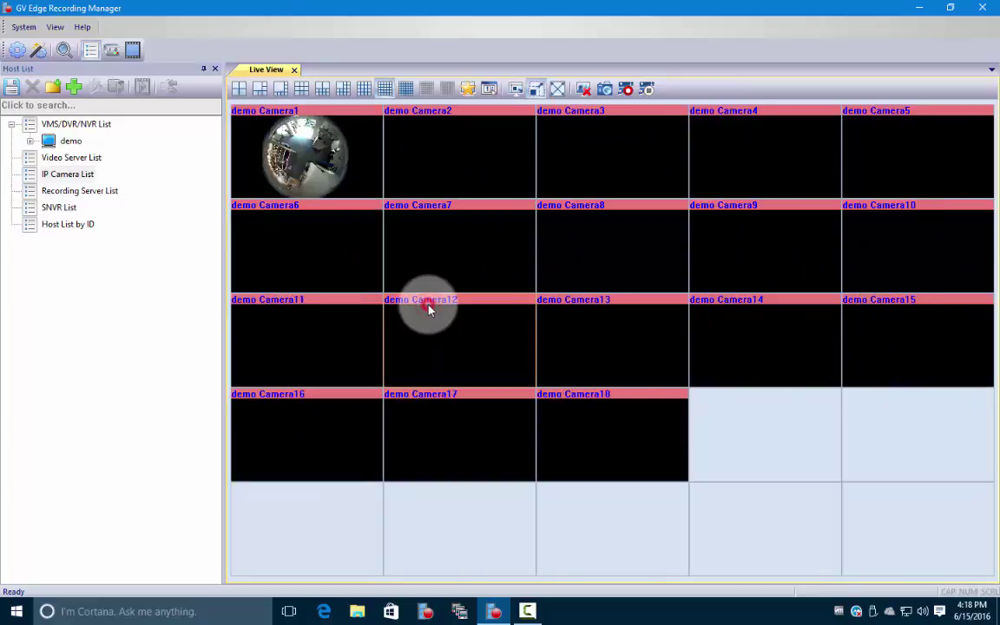
double_click(332, 167)
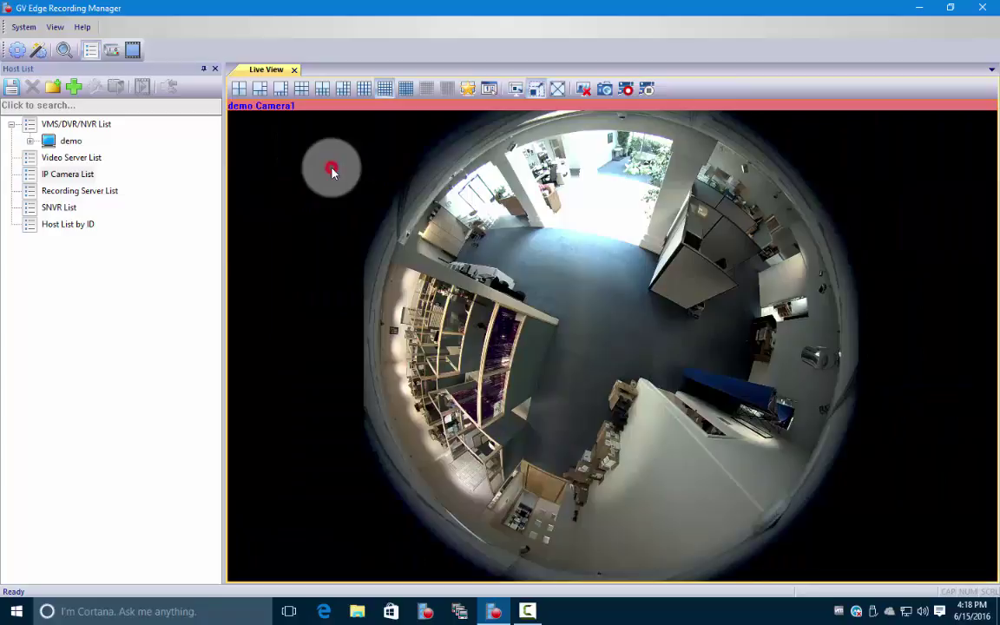
- Bring up the options list for the enlarged demo Camera1 view
right_click(598, 296)
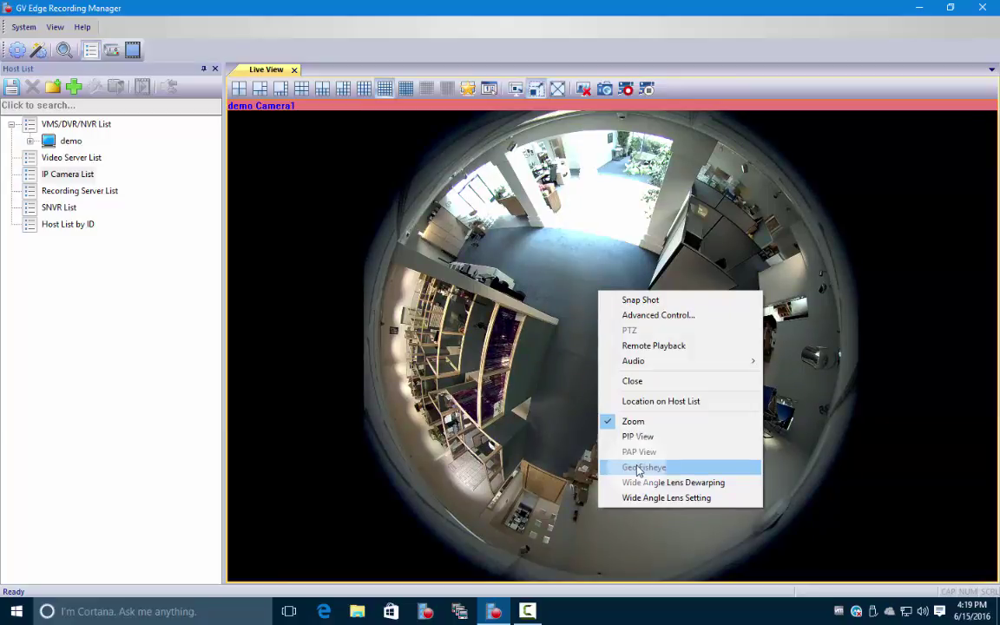
- Enable Geo Fisheye on Camera1 and pan the dewarped view toward the hallway door
click(638, 469)
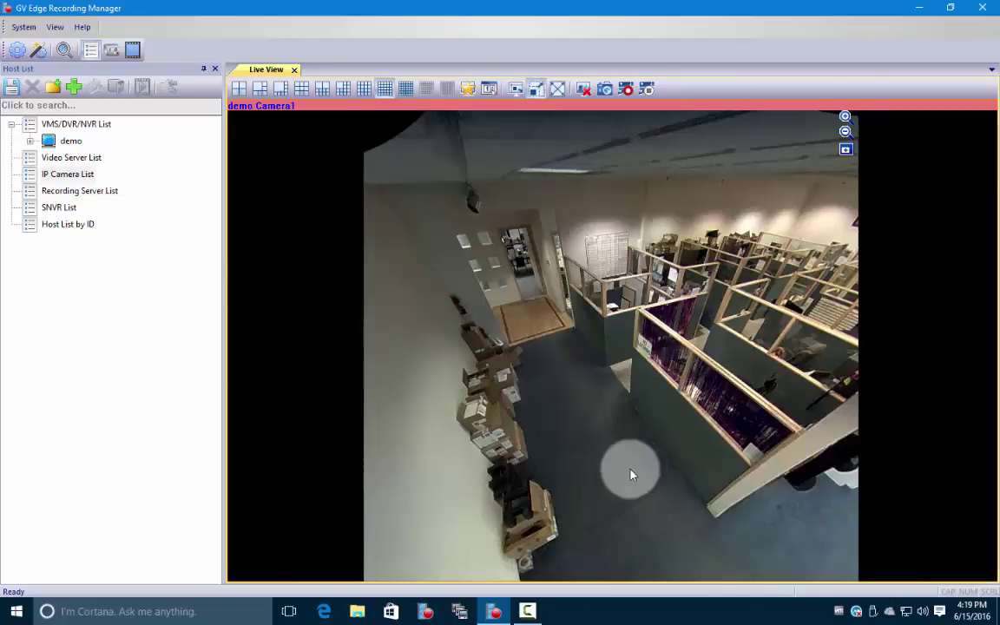
mouse_move(638, 468)
mouse_down()
mouse_move(584, 365)
mouse_move(577, 304)
mouse_move(759, 309)
mouse_move(766, 285)
mouse_move(765, 319)
mouse_up()
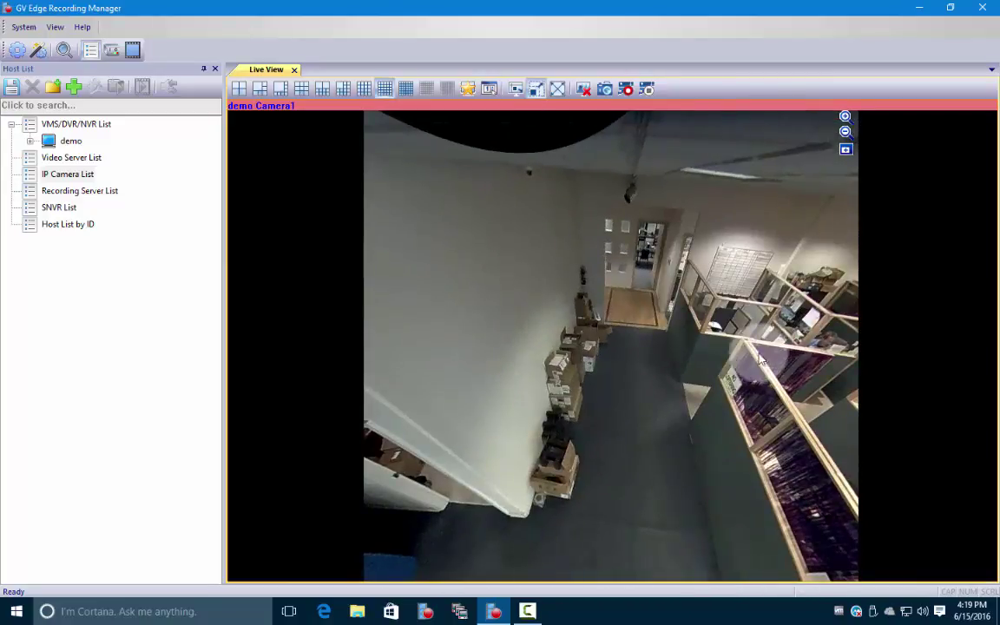
mouse_move(691, 364)
mouse_down()
mouse_move(551, 340)
mouse_move(602, 340)
mouse_move(556, 371)
mouse_move(440, 379)
mouse_move(513, 391)
mouse_move(541, 422)
mouse_up()
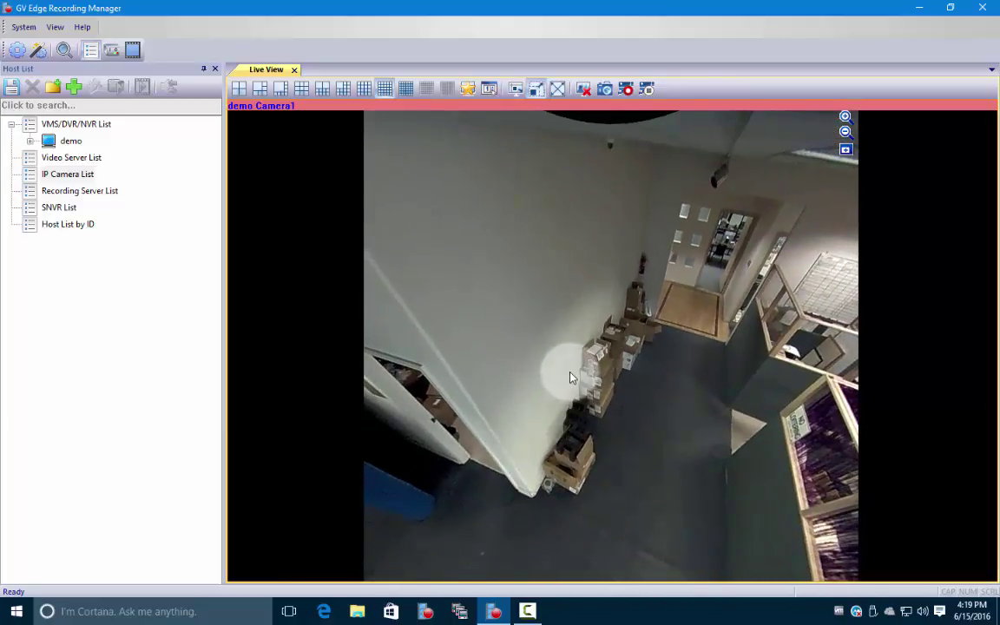
- Switch Camera1 to Quad view and re-aim the top-right panel toward the corridor
right_click(716, 303)
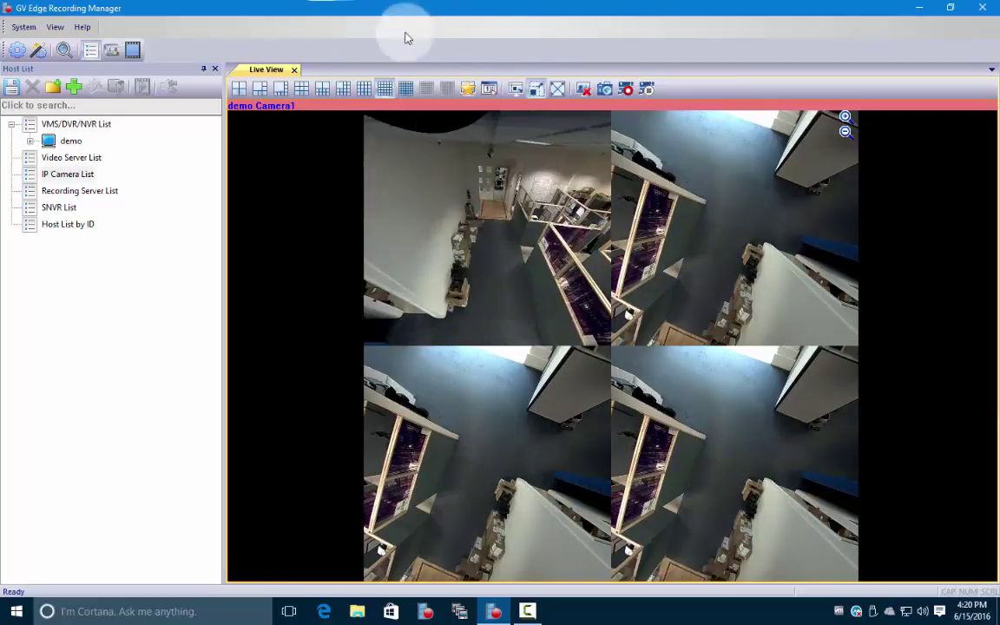
drag(681, 203, 729, 178)
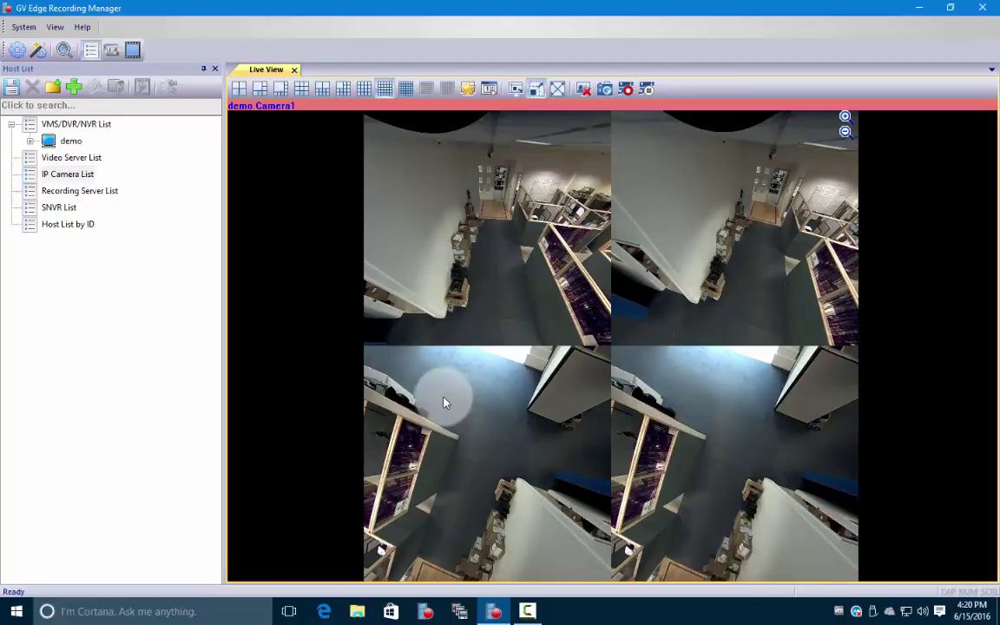
- Put Camera1 in 360-degree mode and re-aim the upper-left dewarped tile
right_click(694, 332)
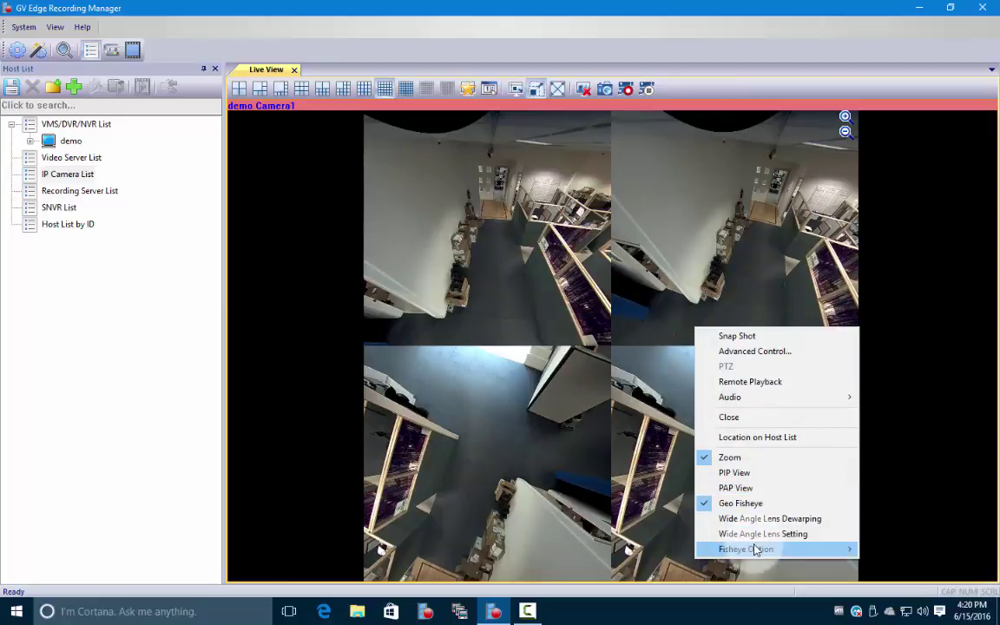
mouse_move(746, 548)
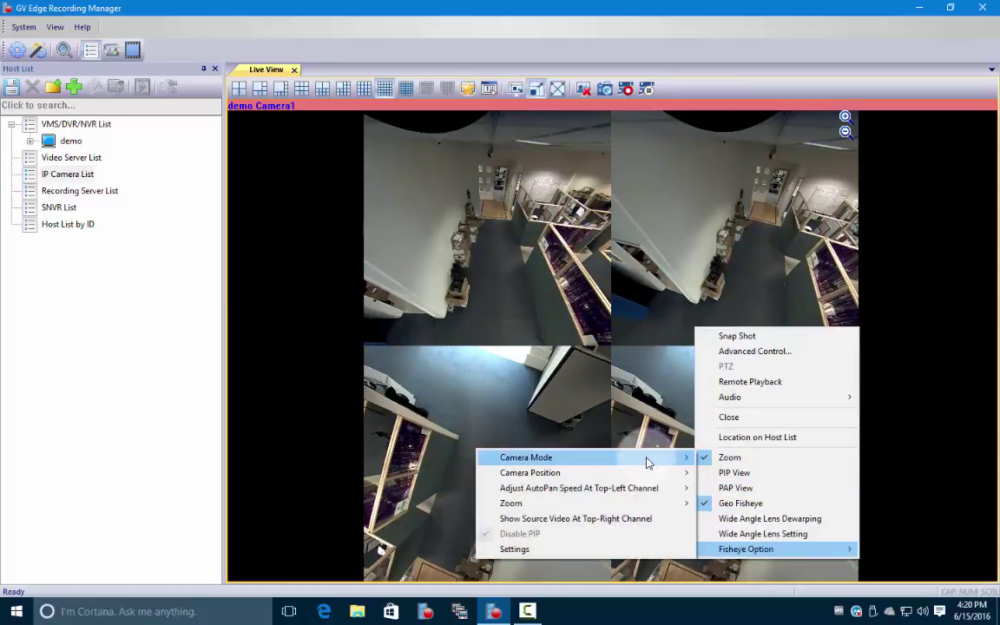
mouse_move(526, 458)
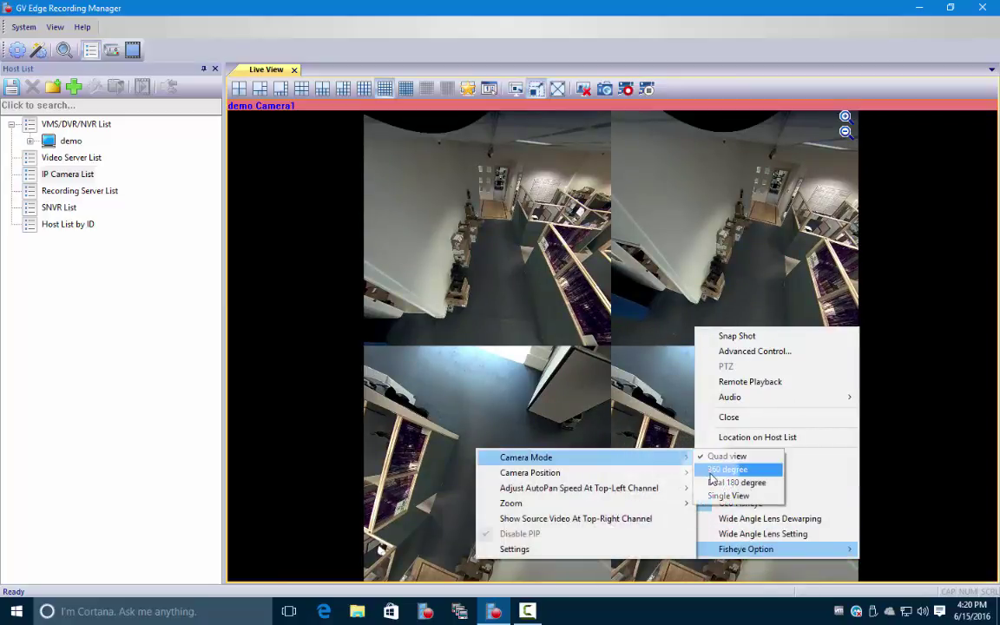
click(710, 471)
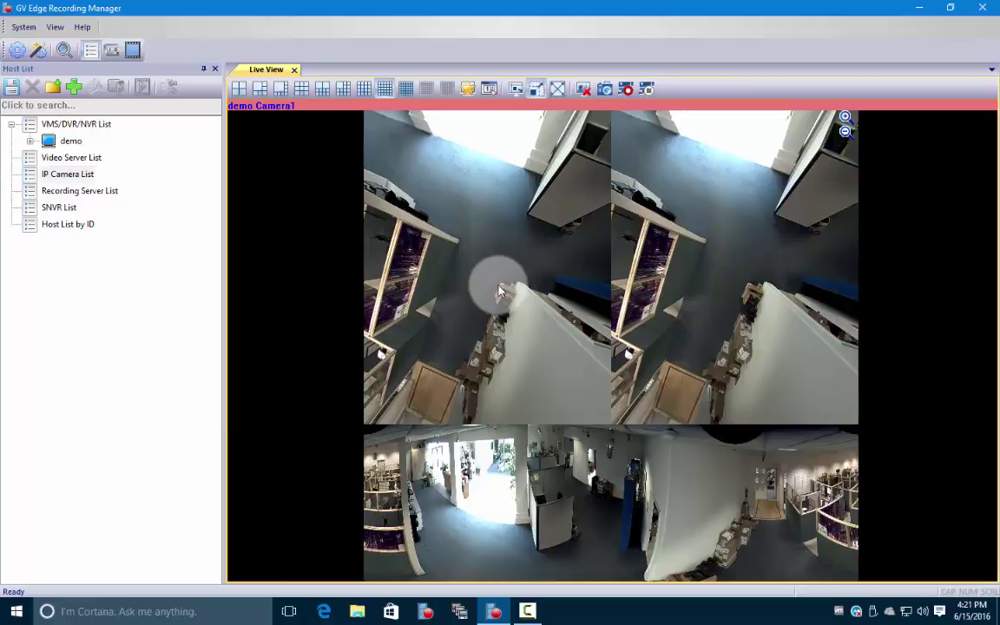
mouse_move(482, 310)
mouse_down()
mouse_move(321, 158)
mouse_move(285, 156)
mouse_up()
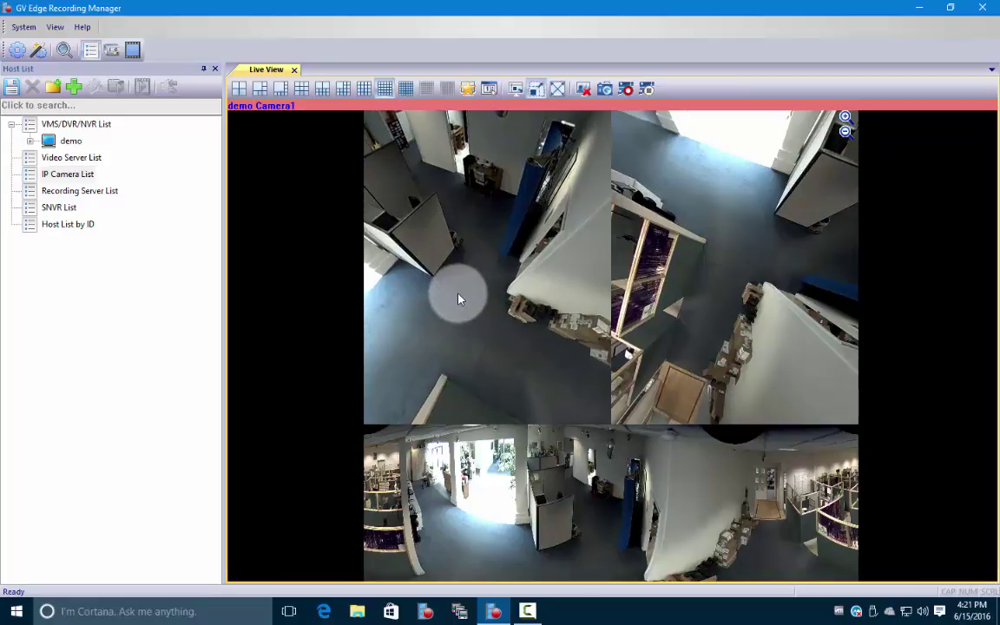
- Switch Camera1 to Dual 180 degree mode and pan both panoramas around the office
right_click(668, 341)
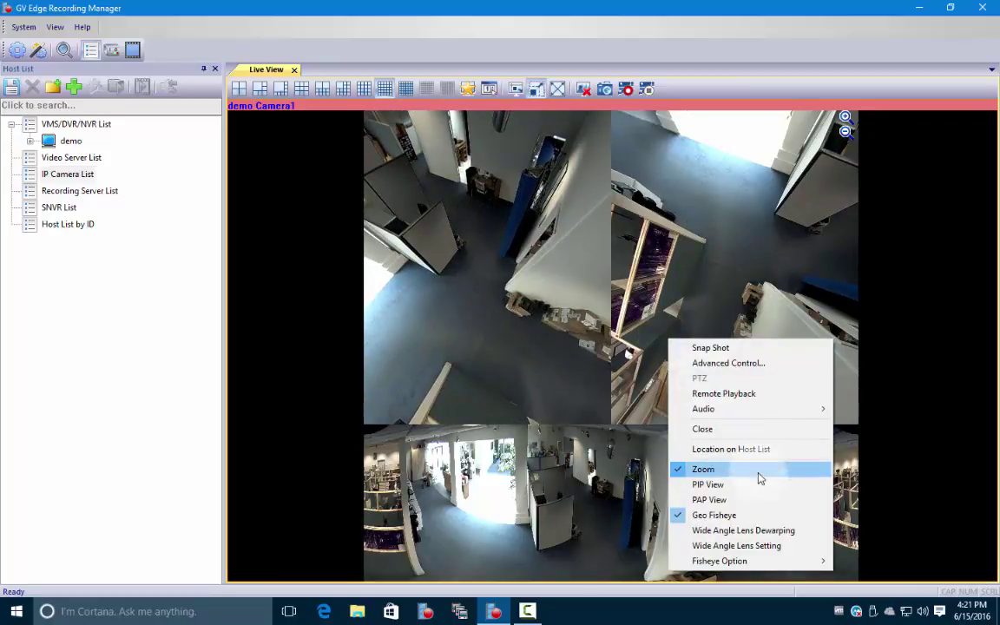
mouse_move(719, 560)
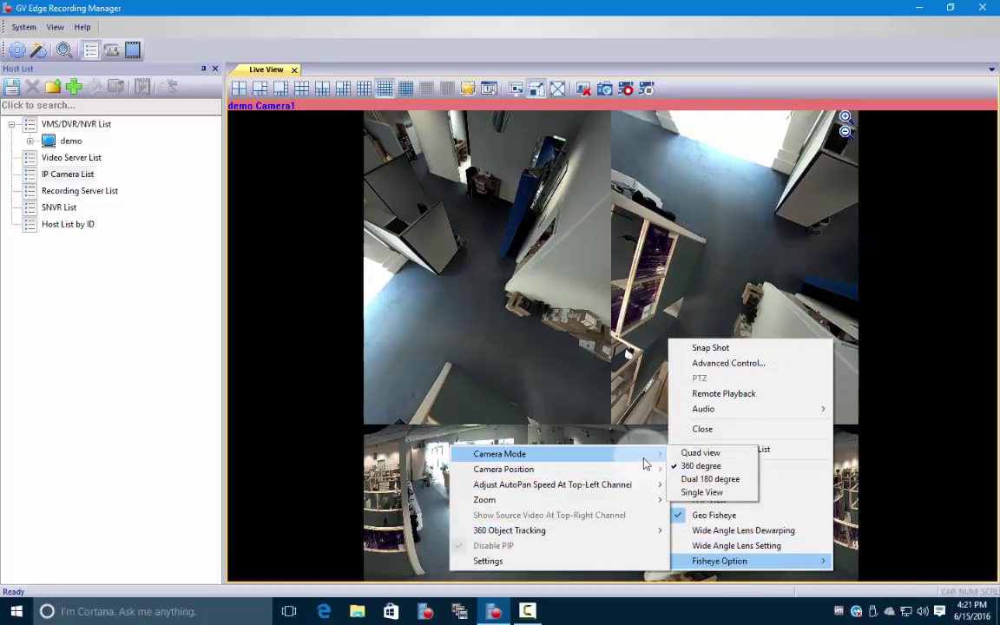
mouse_move(556, 453)
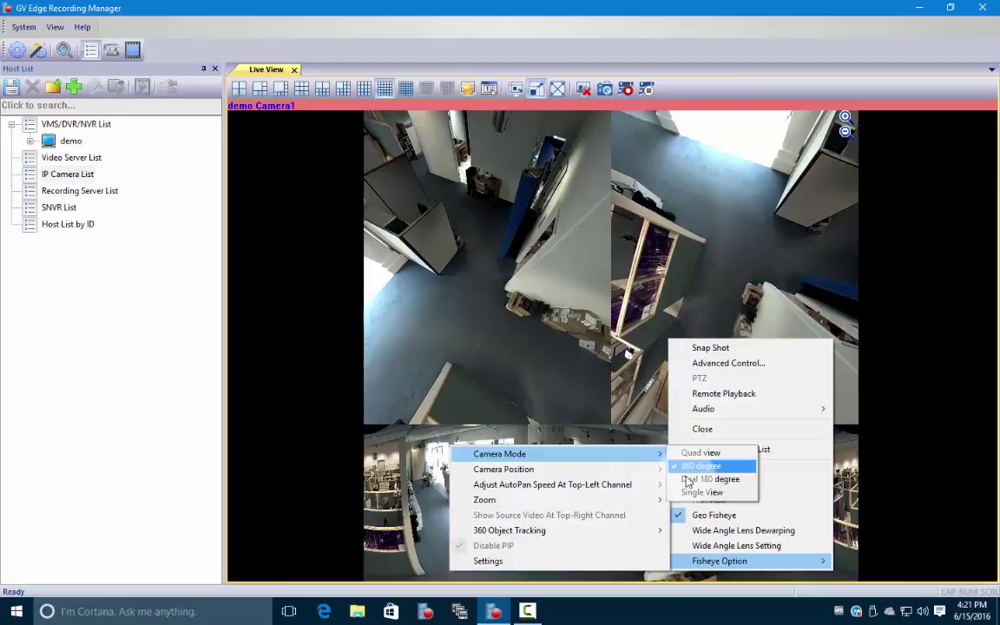
click(687, 480)
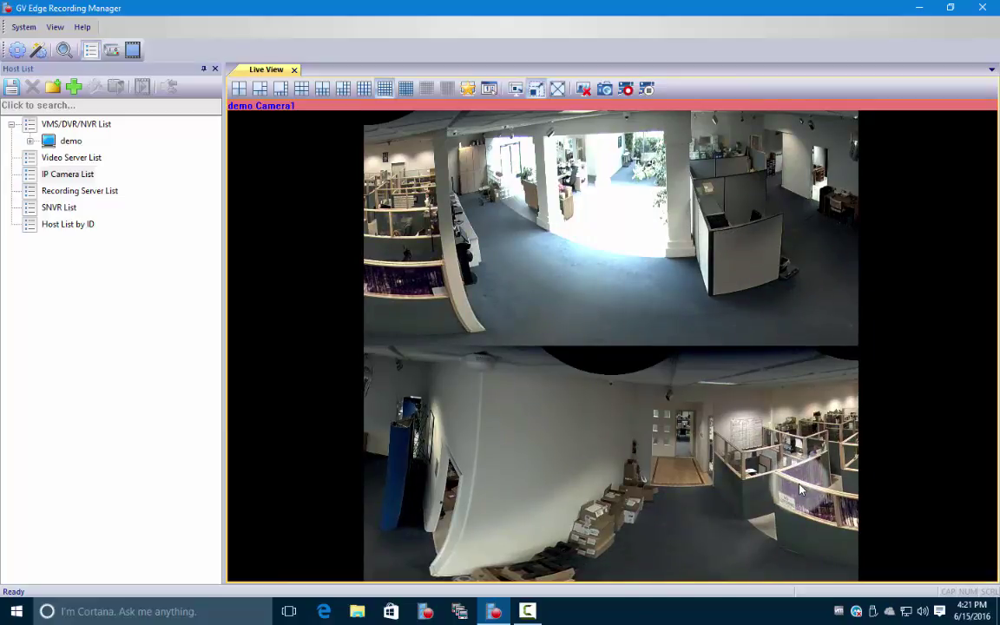
drag(563, 250, 908, 252)
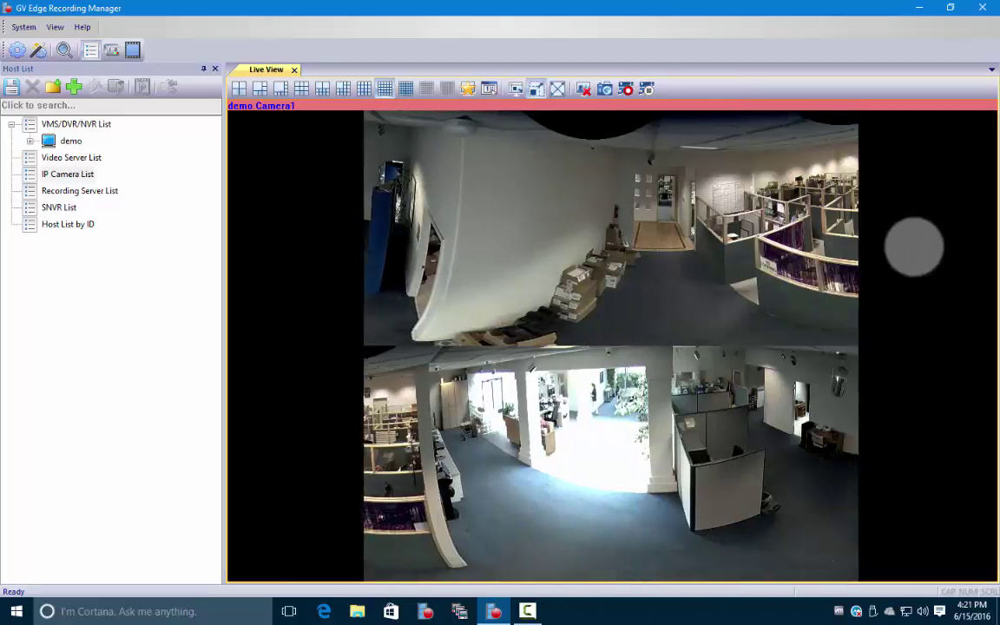
drag(439, 233, 697, 279)
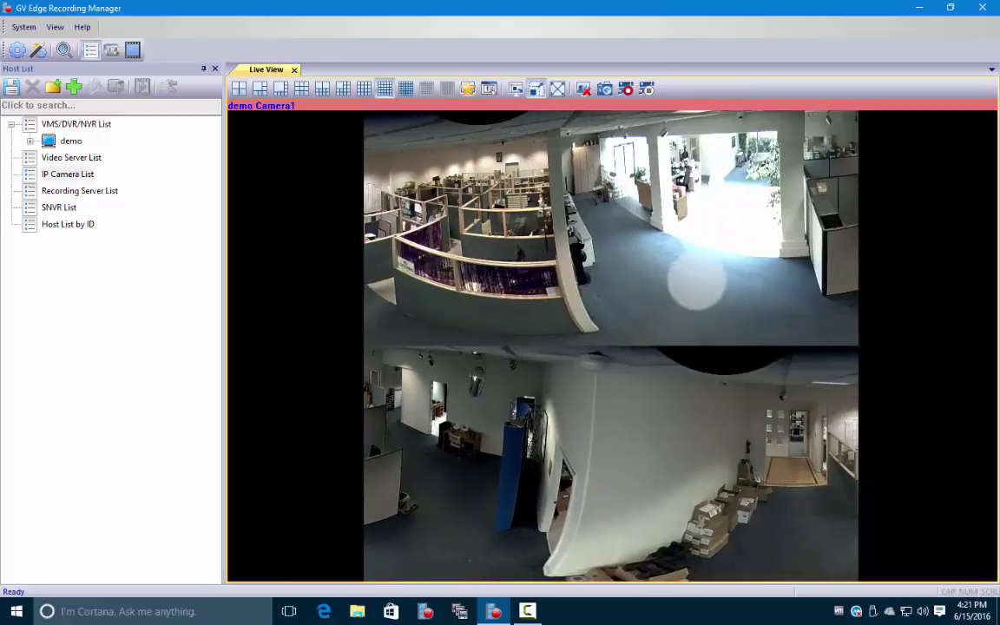
drag(495, 269, 996, 337)
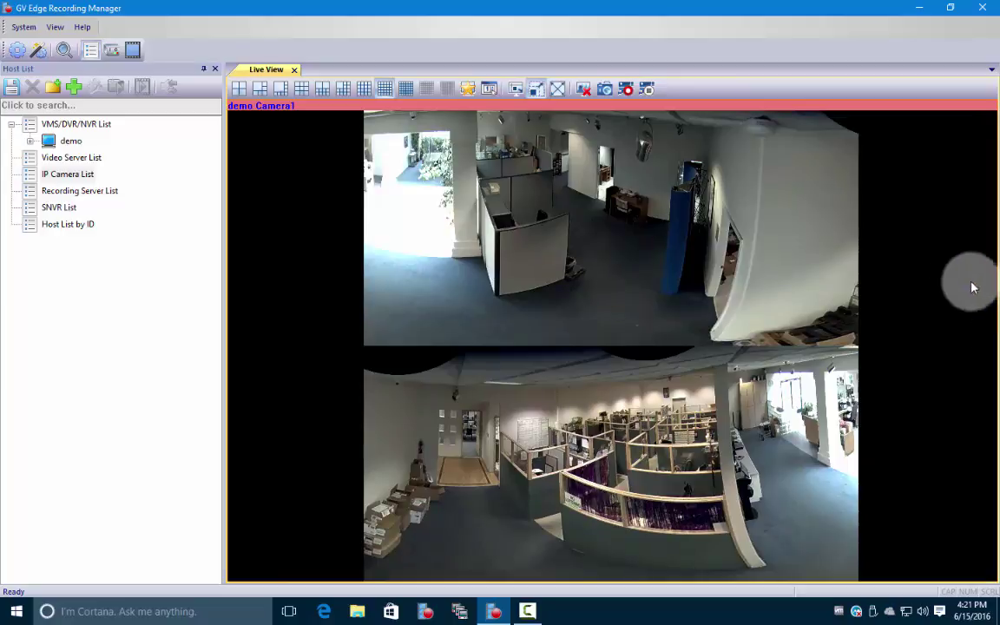
- Uncheck Geo Fisheye in Camera1's options, restoring the circular fisheye image
right_click(615, 276)
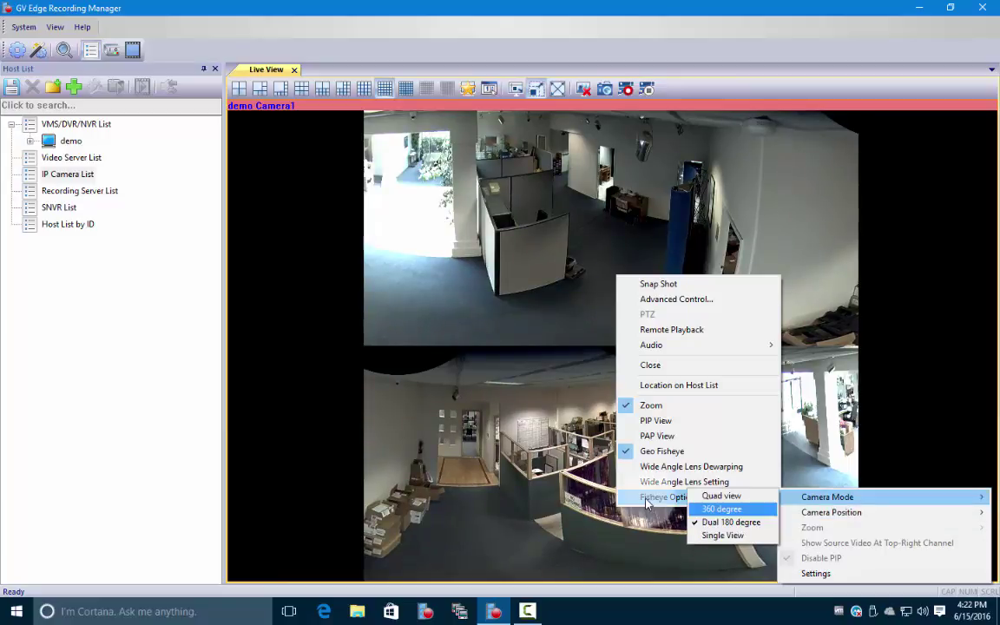
click(623, 452)
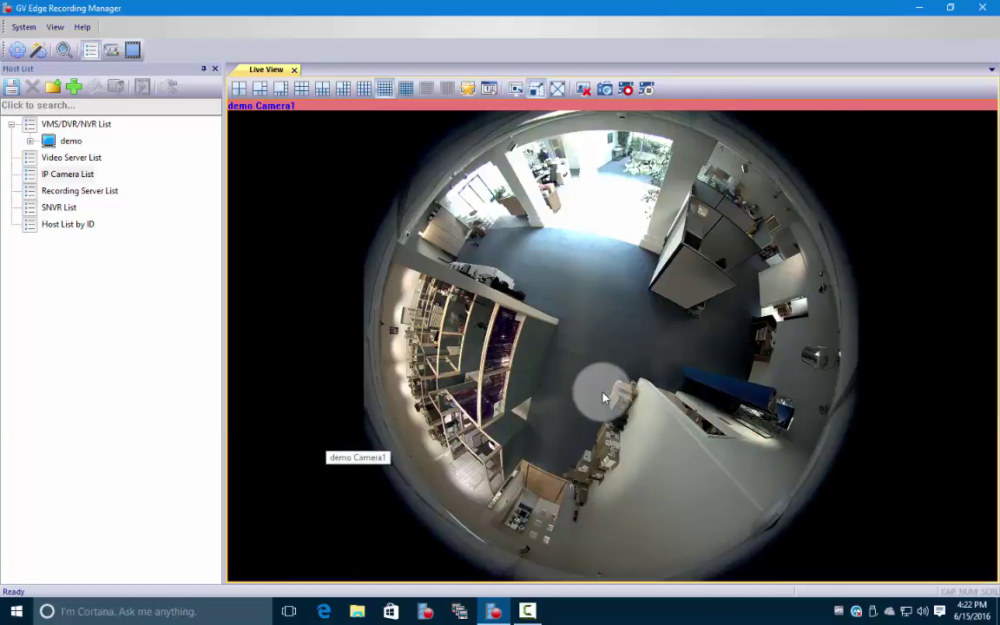
- Re-enable Geo Fisheye on Camera1, then turn off Zoom to return to the 18-camera grid
right_click(603, 394)
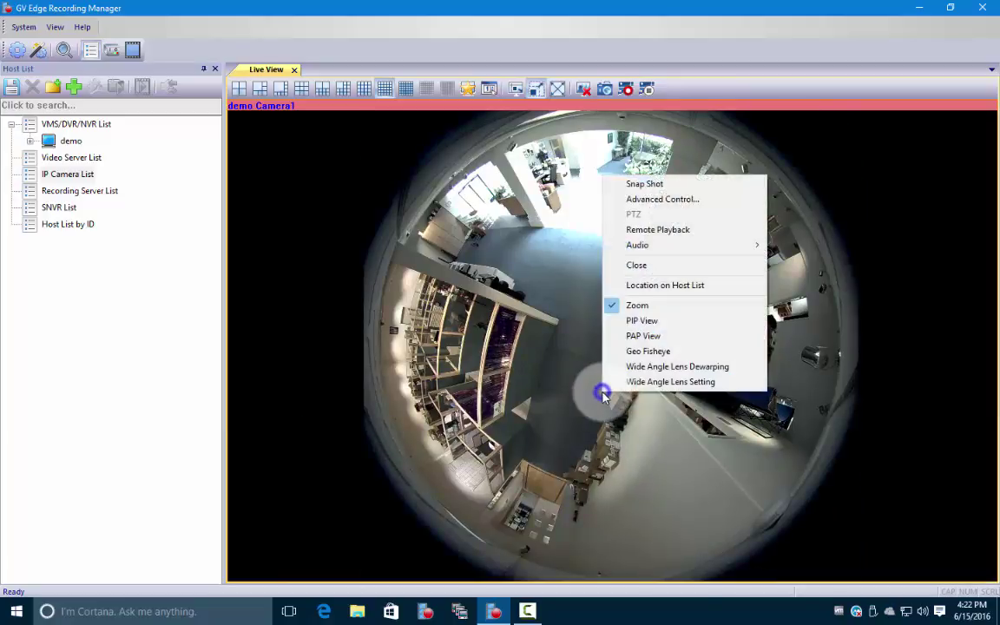
click(644, 351)
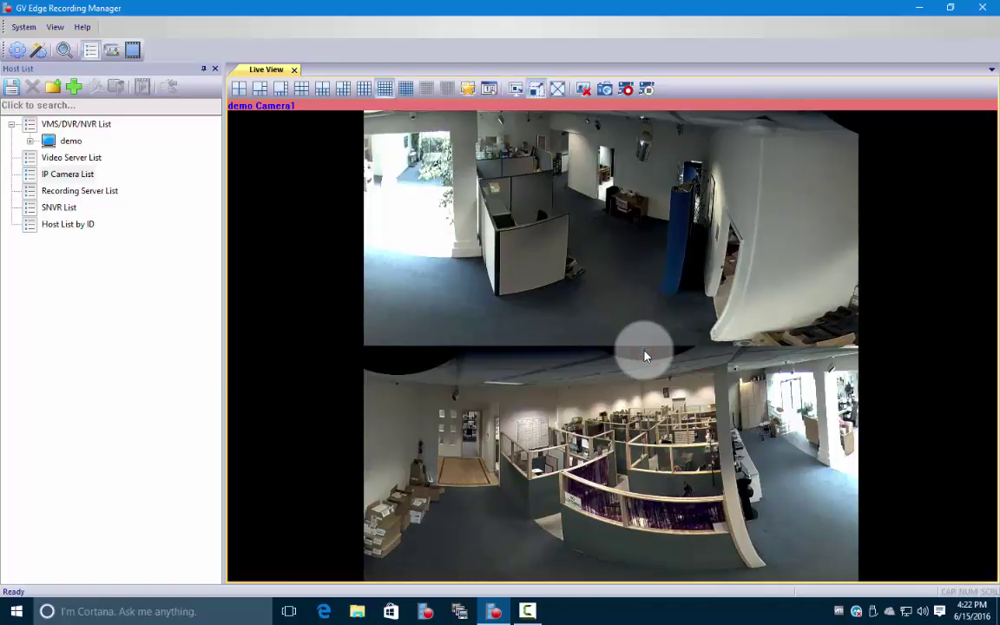
right_click(589, 271)
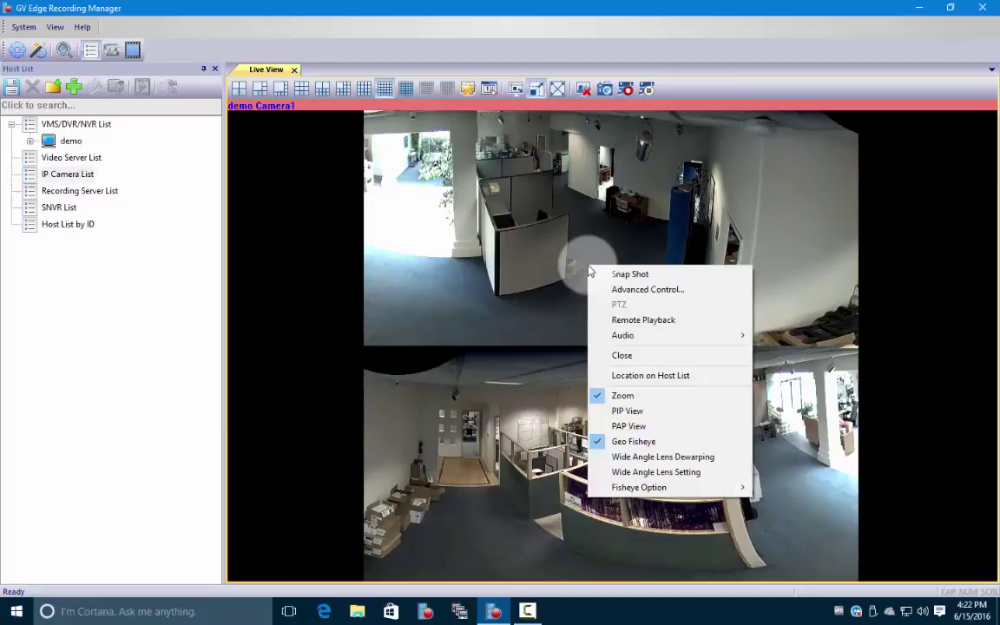
click(610, 396)
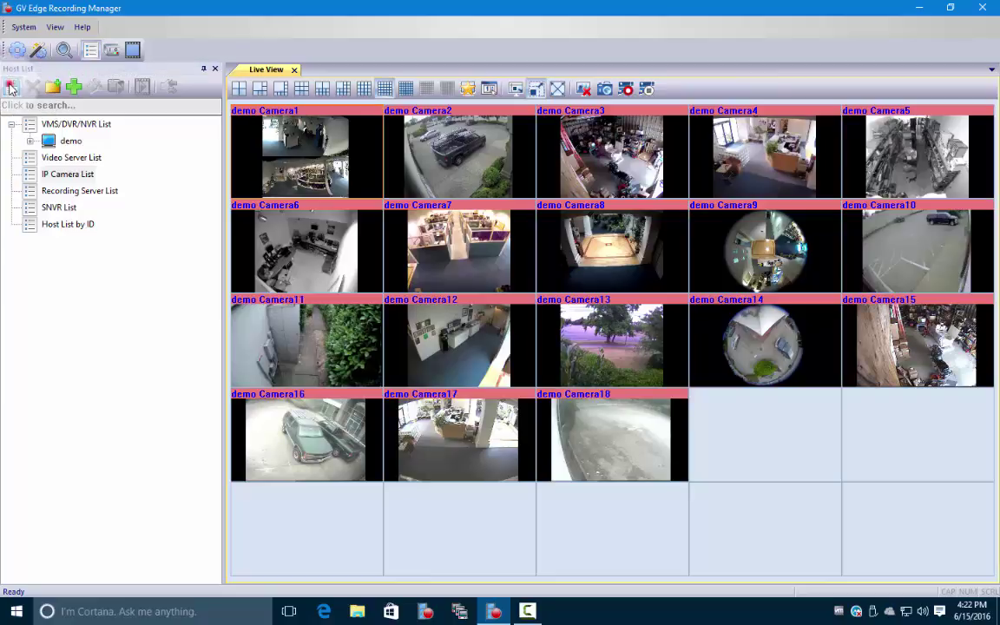
- Save the camera settings from the Host List and close the Recording Manager
click(11, 88)
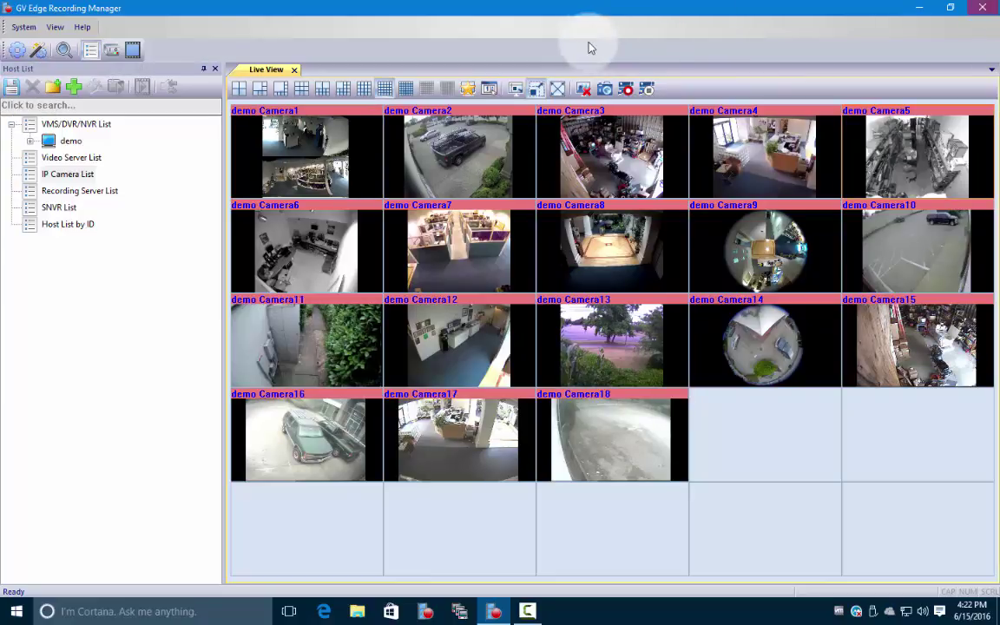
click(563, 37)
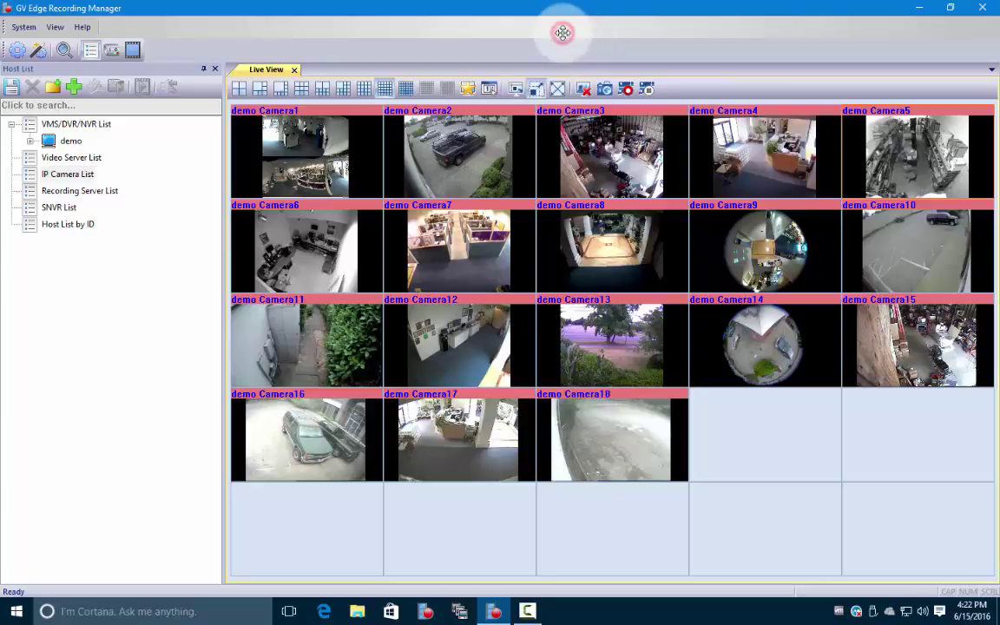
click(981, 9)
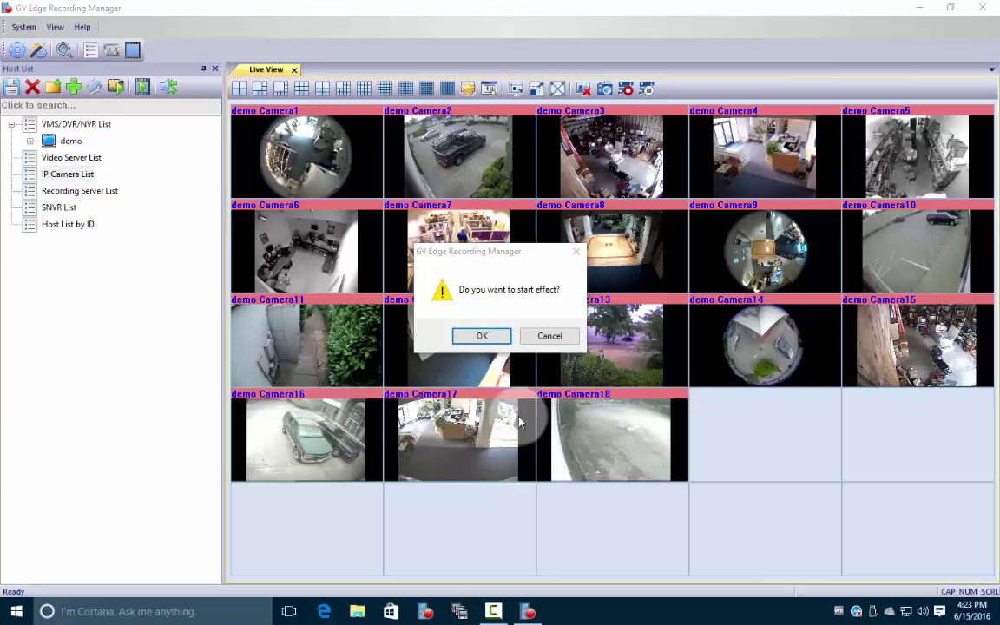
- Confirm starting the effect, then zoom dewarped Camera1 to fill the Live View
click(488, 340)
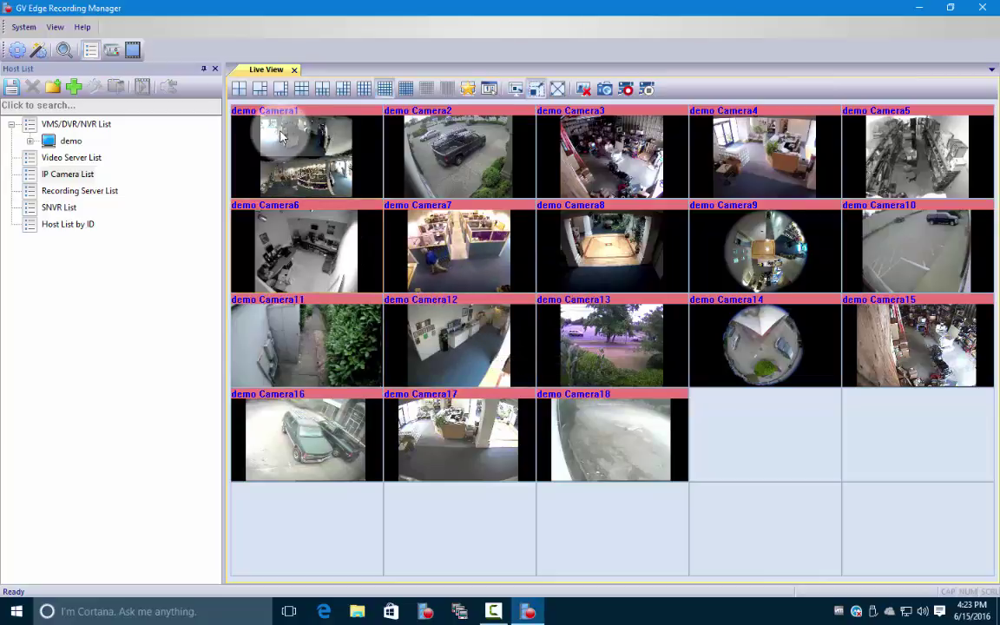
right_click(314, 166)
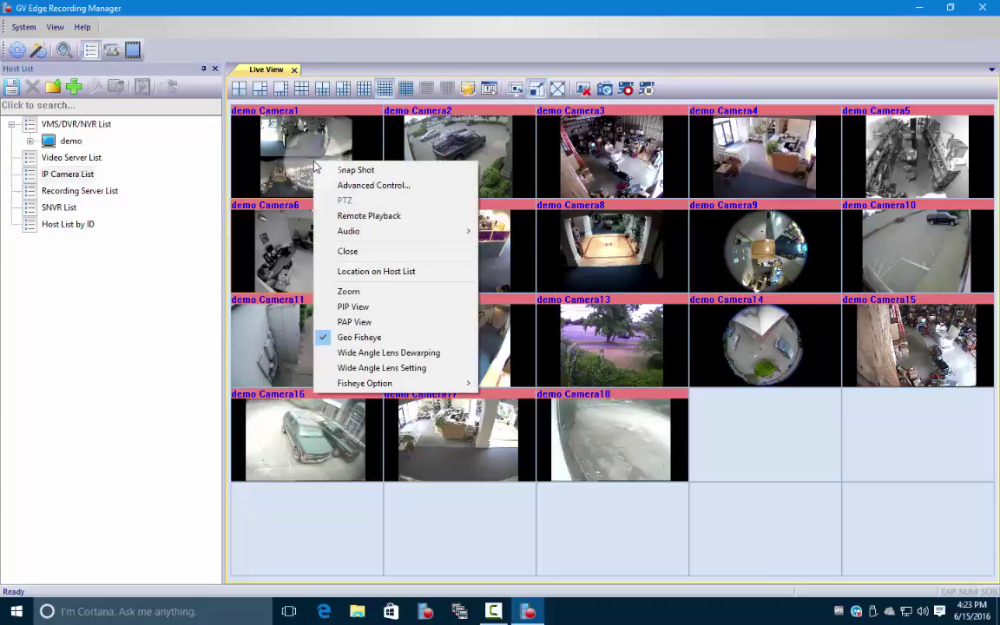
click(352, 293)
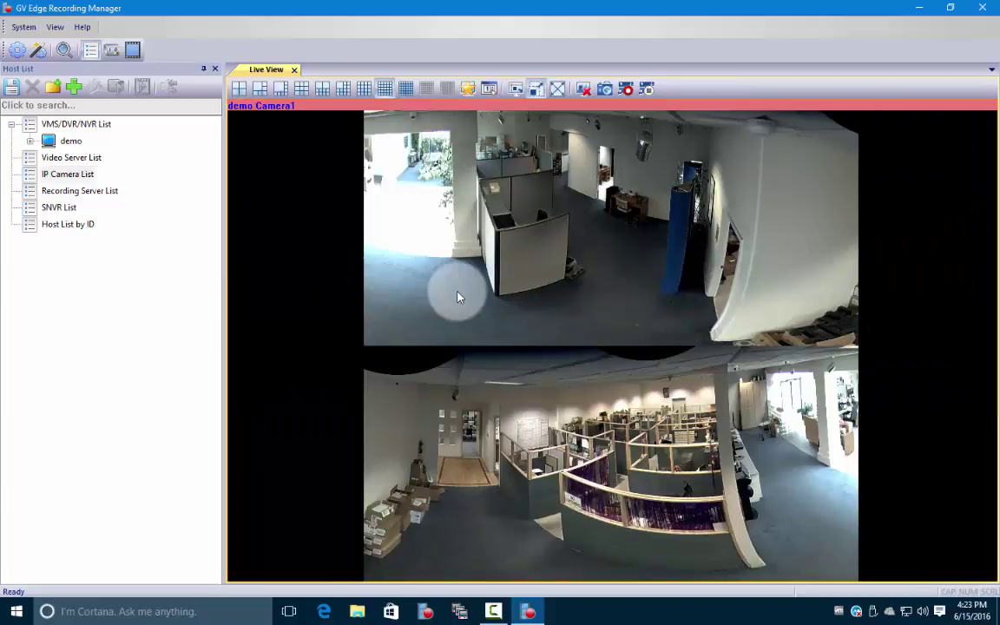